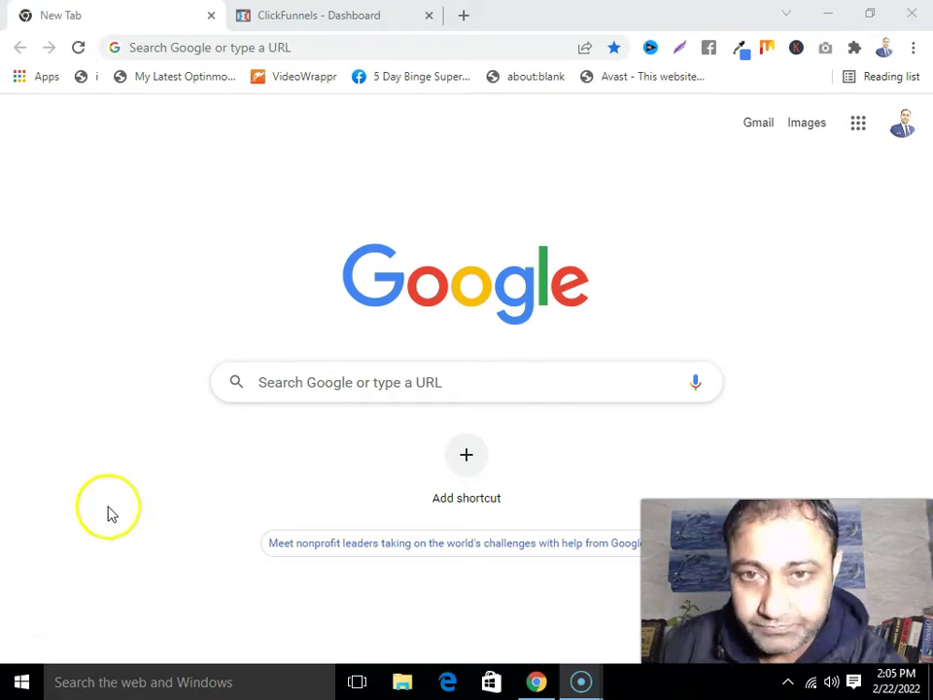
- Switch to the ClickFunnels dashboard and open the affiliate dashboard through the account's Affiliate Center page
click(302, 15)
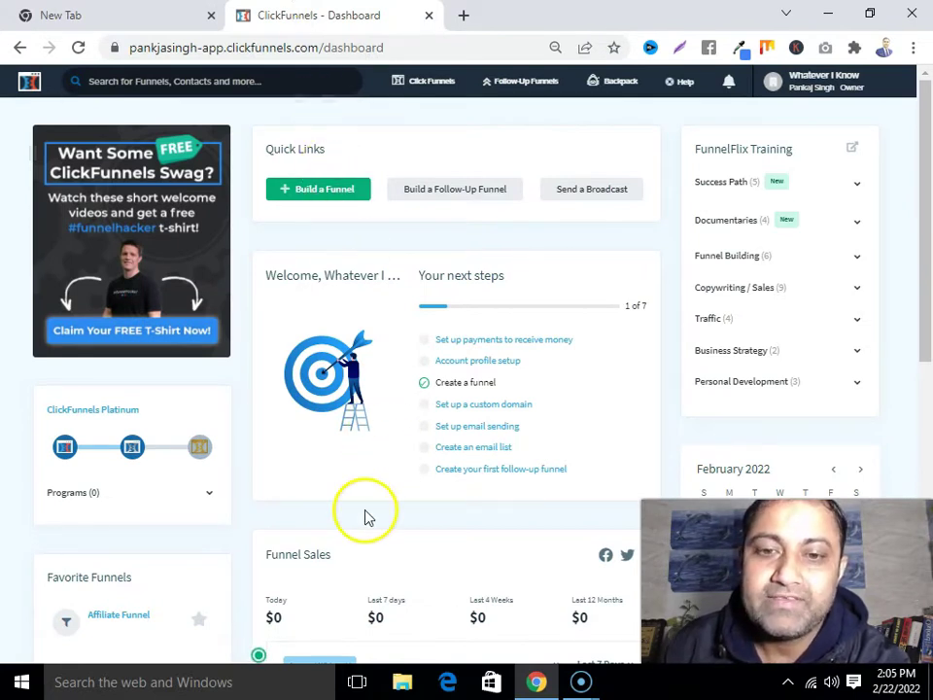
mouse_move(792, 85)
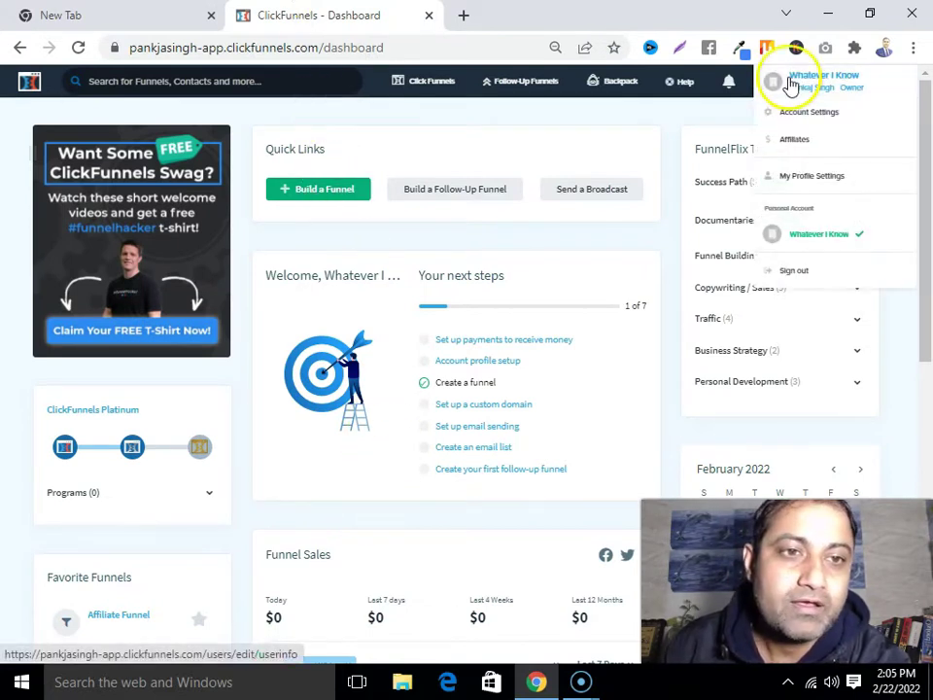
click(795, 141)
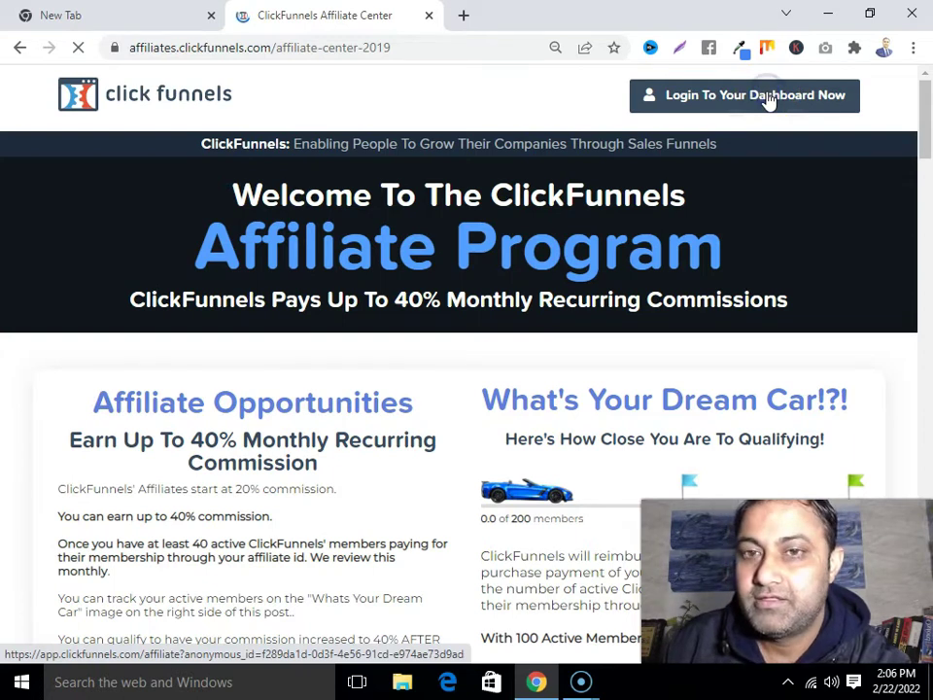
click(769, 99)
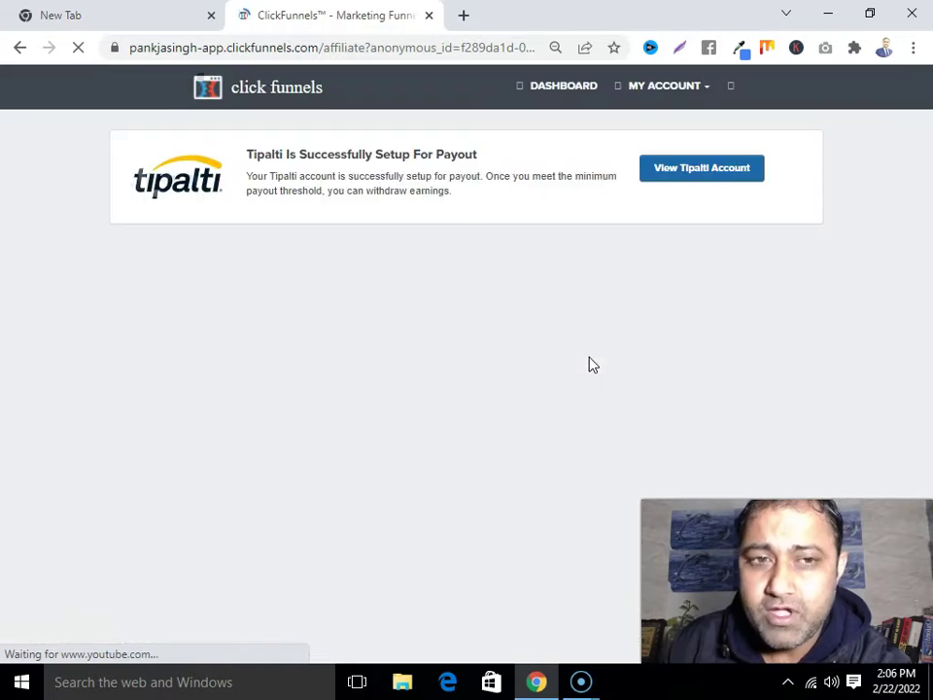
- Examine the affiliate commission groups and expand the ClickFunnels Affiliate Center group
scroll(591, 365, down, 3)
scroll(591, 365, down, 3)
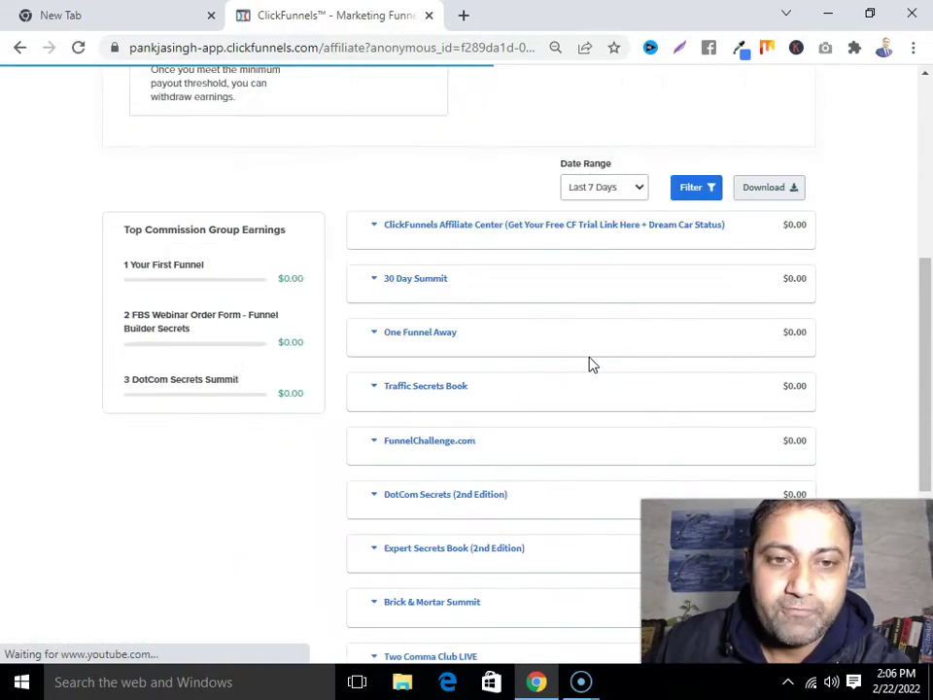
click(589, 242)
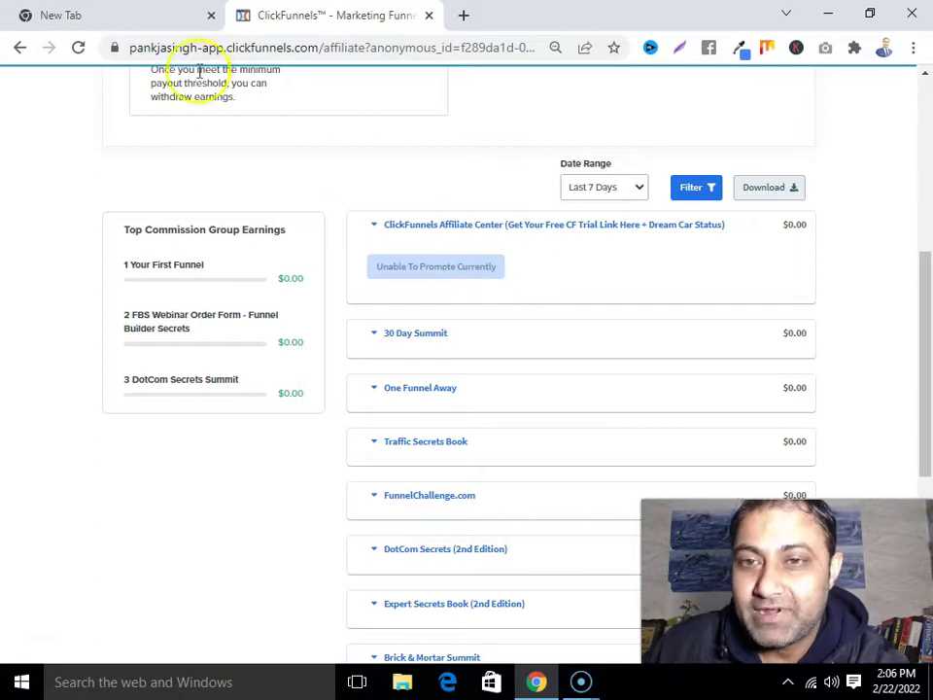
click(133, 18)
click(277, 15)
scroll(292, 194, up, 5)
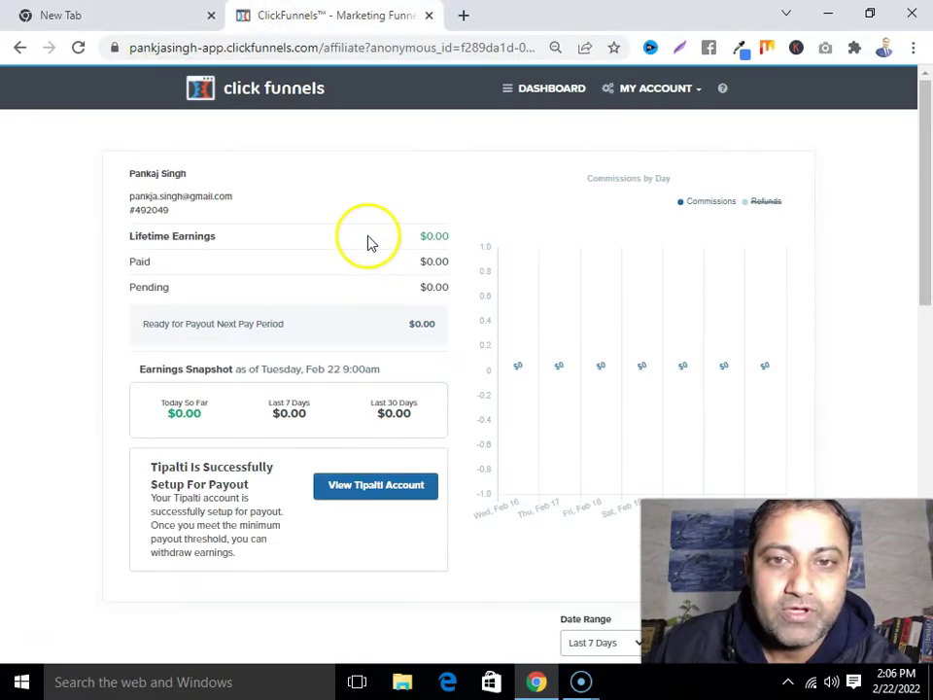
- Return to the main ClickFunnels dashboard and open the Affiliate Funnel from the list of funnels
click(304, 89)
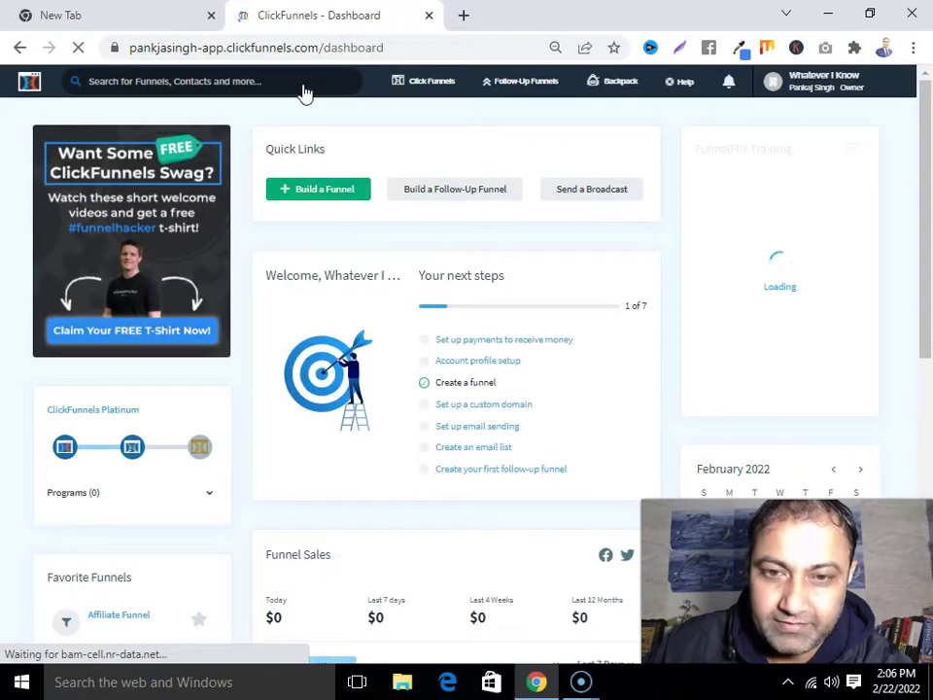
click(385, 246)
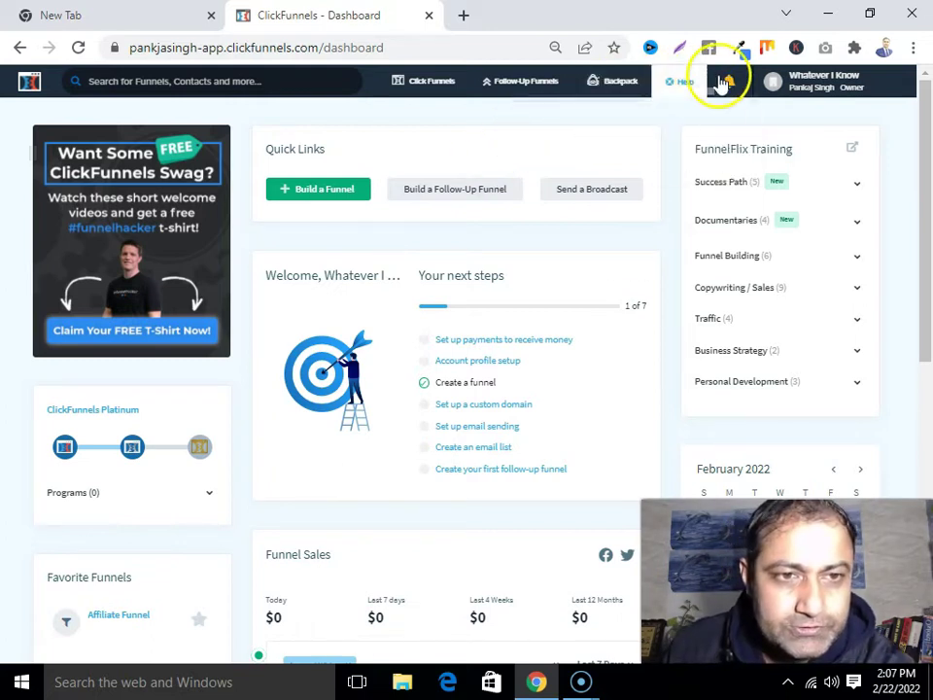
mouse_move(398, 80)
click(416, 113)
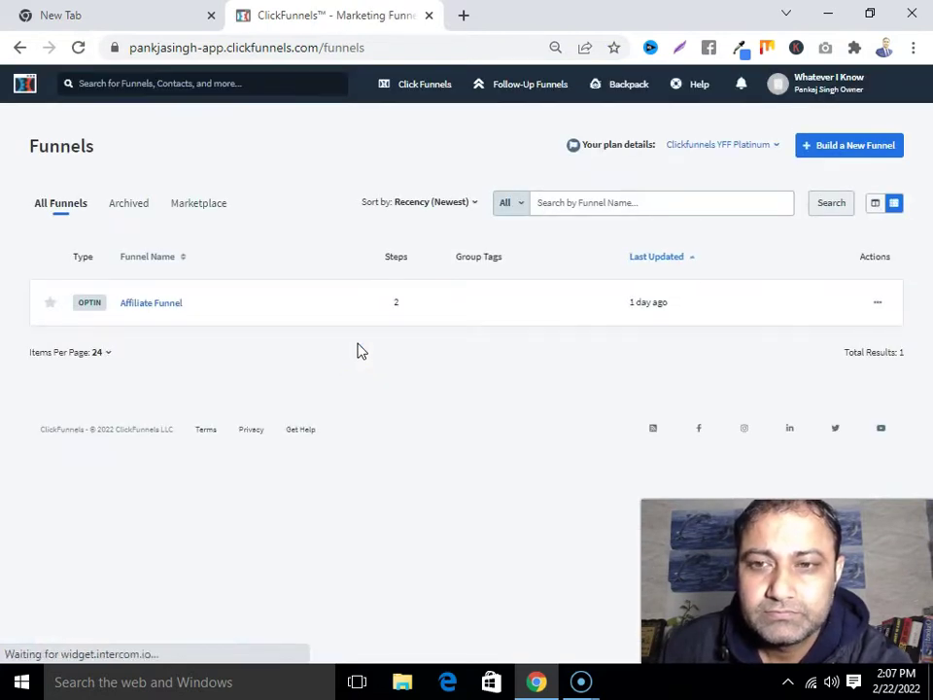
click(156, 305)
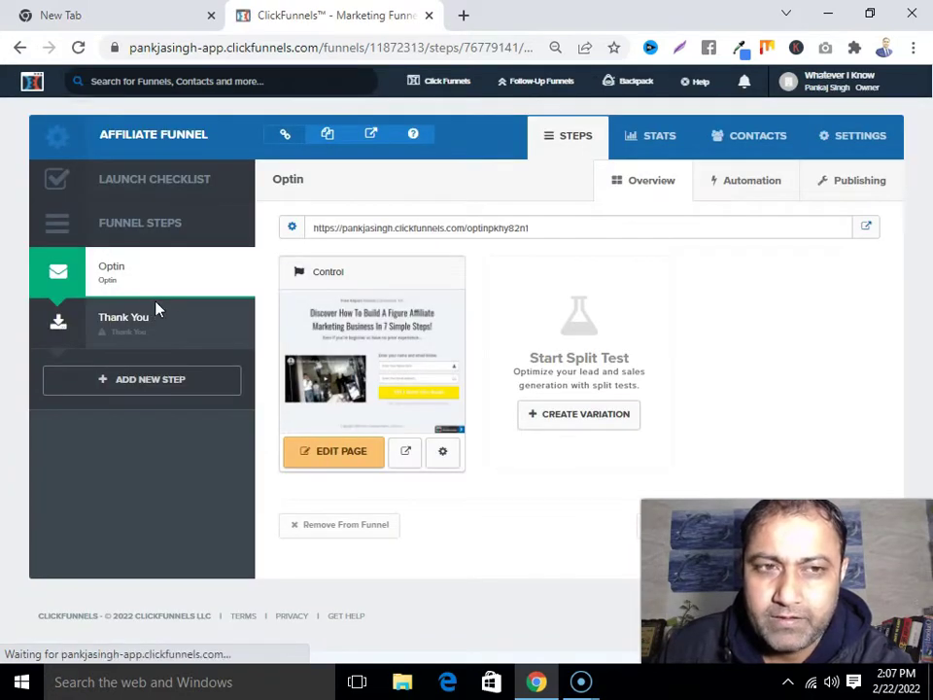
- Copy the Share This Funnel URL from the Affiliate Funnel's settings
click(838, 81)
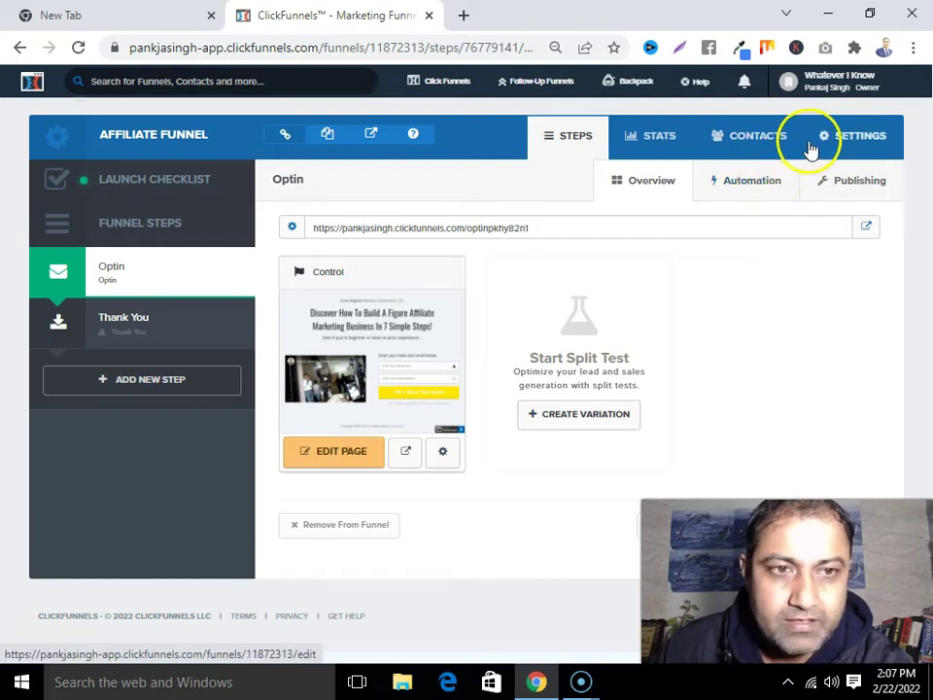
click(860, 144)
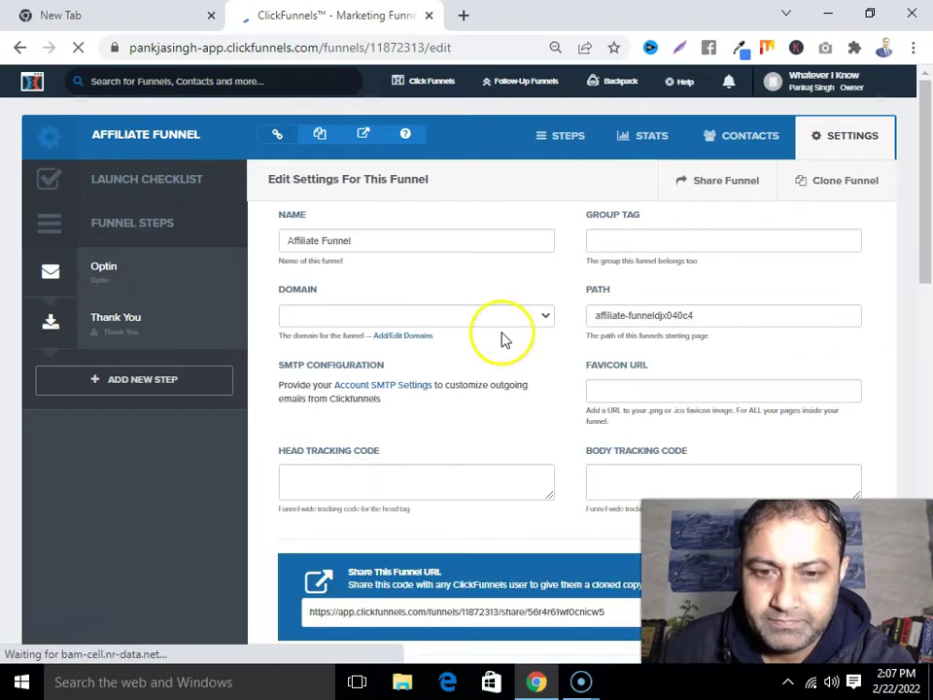
scroll(499, 339, down, 3)
scroll(502, 340, down, 1)
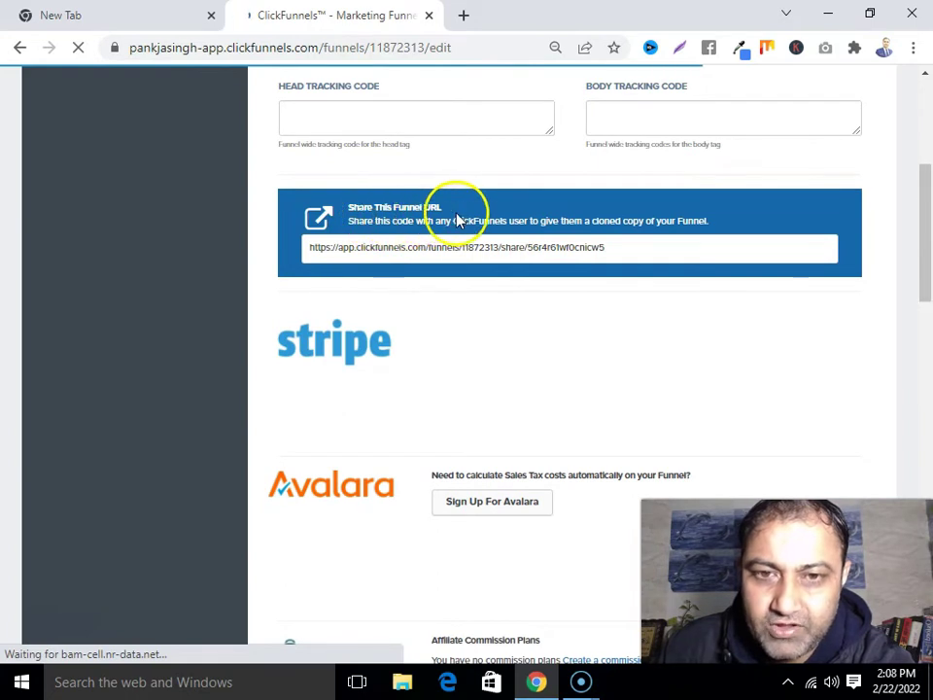
click(621, 250)
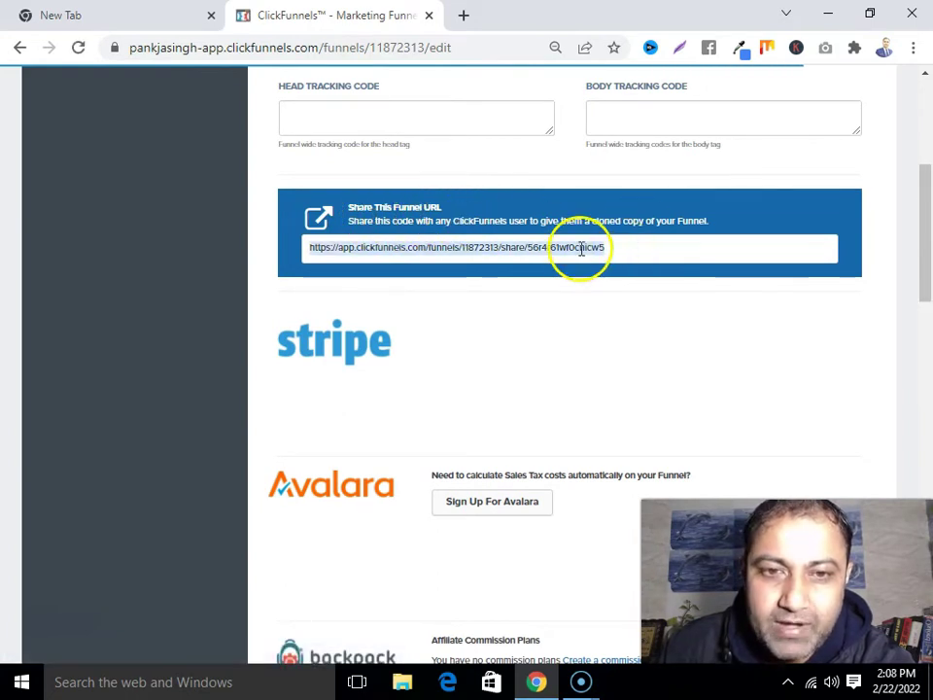
right_click(580, 249)
click(559, 264)
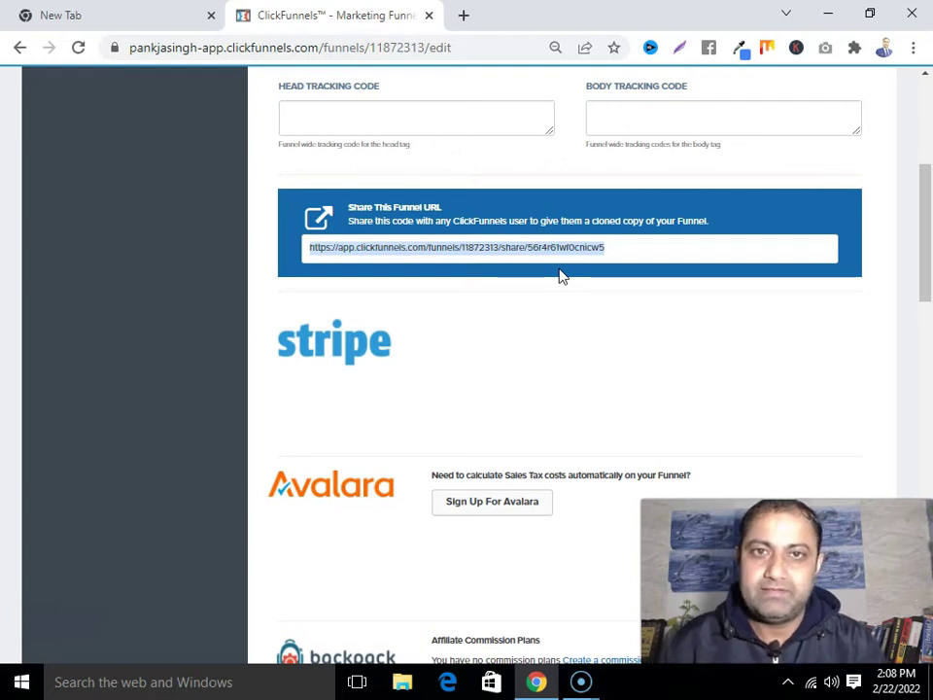
scroll(559, 274, up, 5)
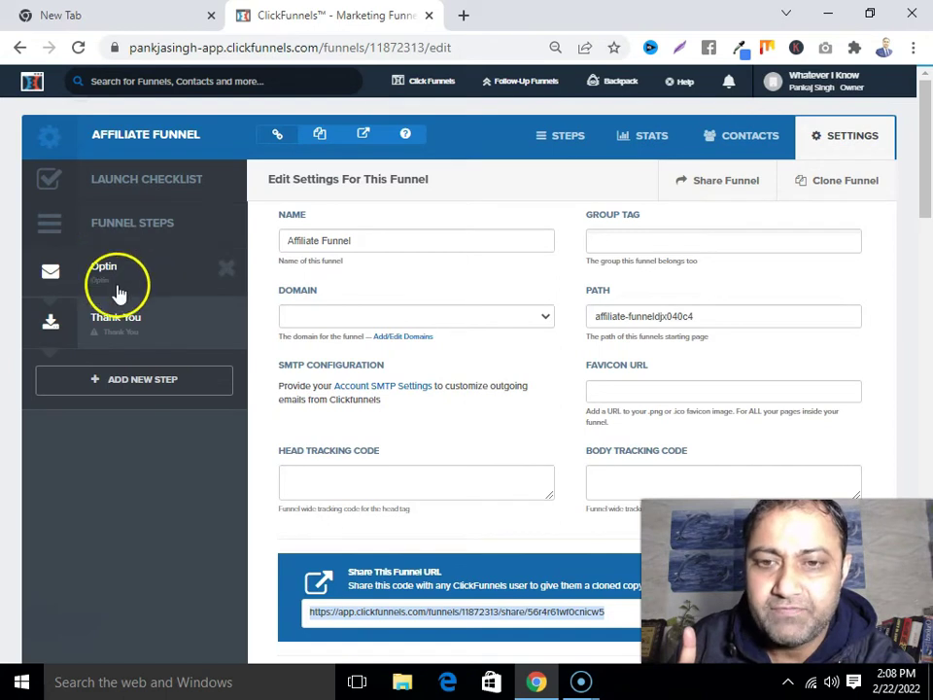
scroll(452, 472, down, 3)
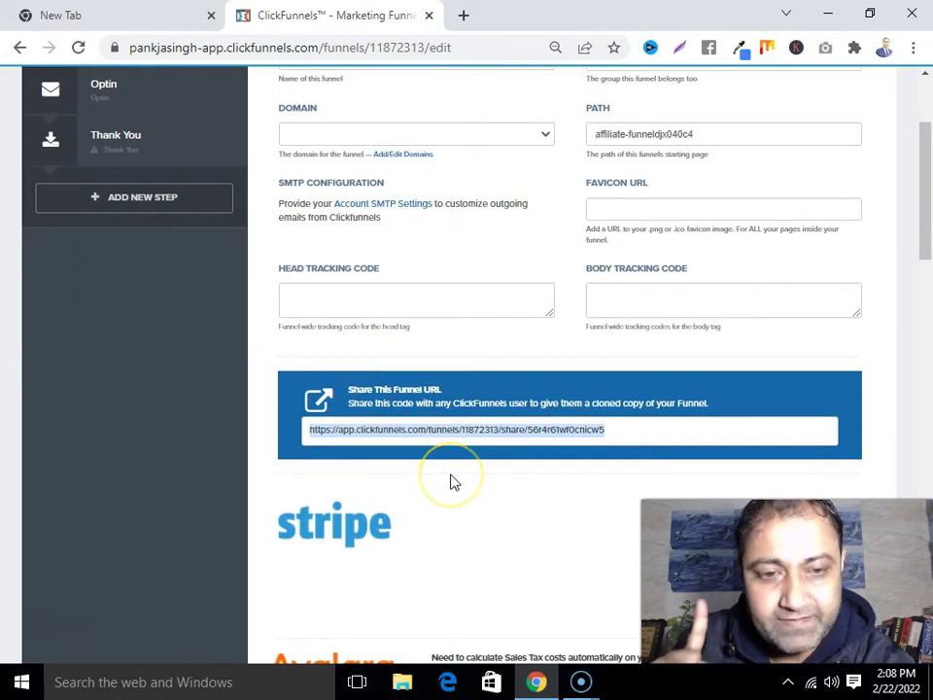
scroll(451, 482, up, 3)
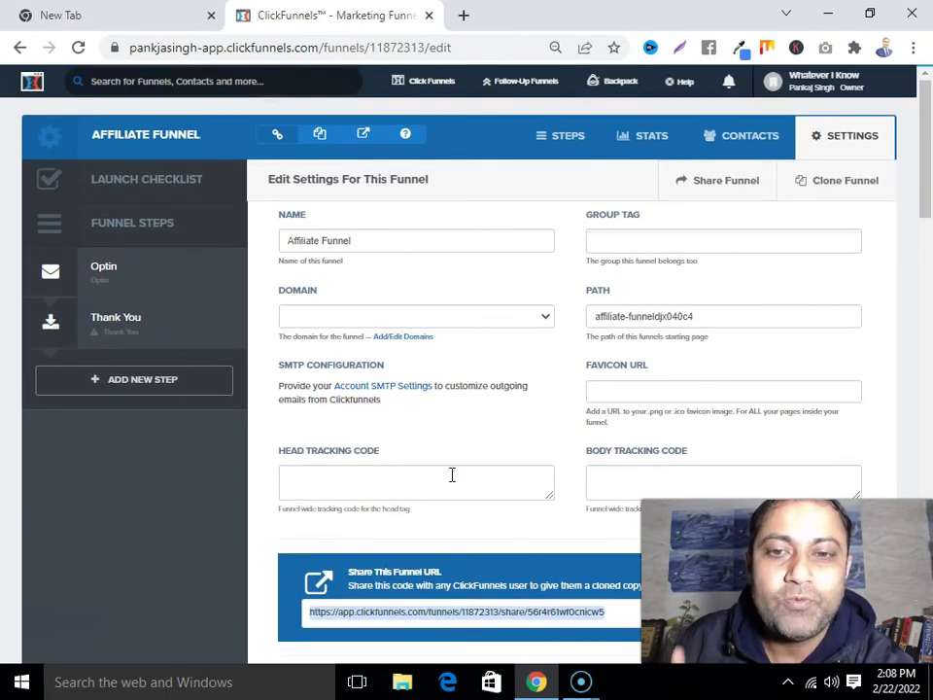
click(314, 317)
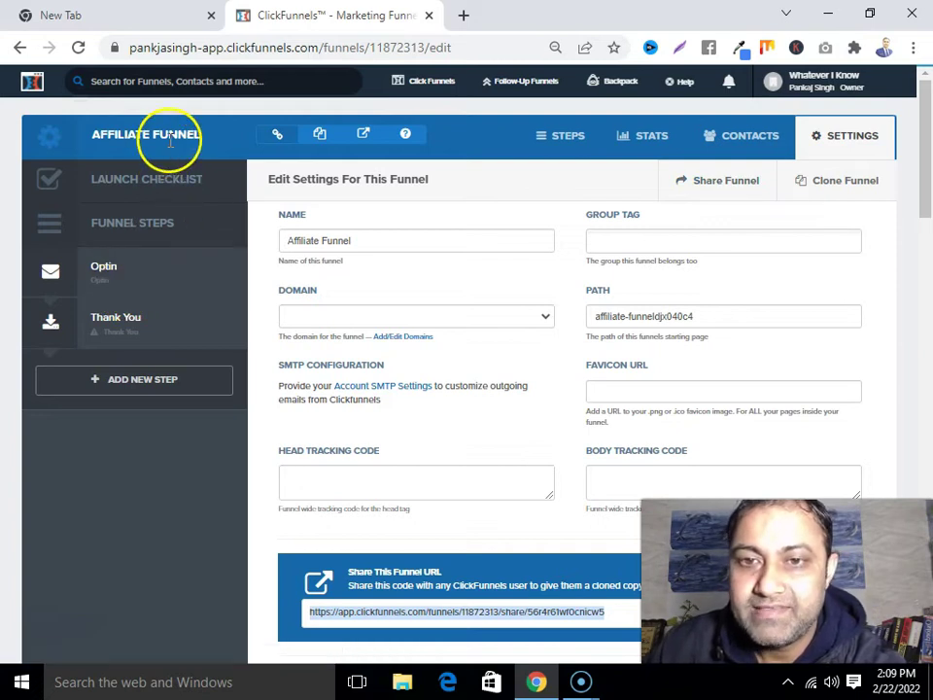
- Open the funnel's Optin step and copy its page URL
click(100, 273)
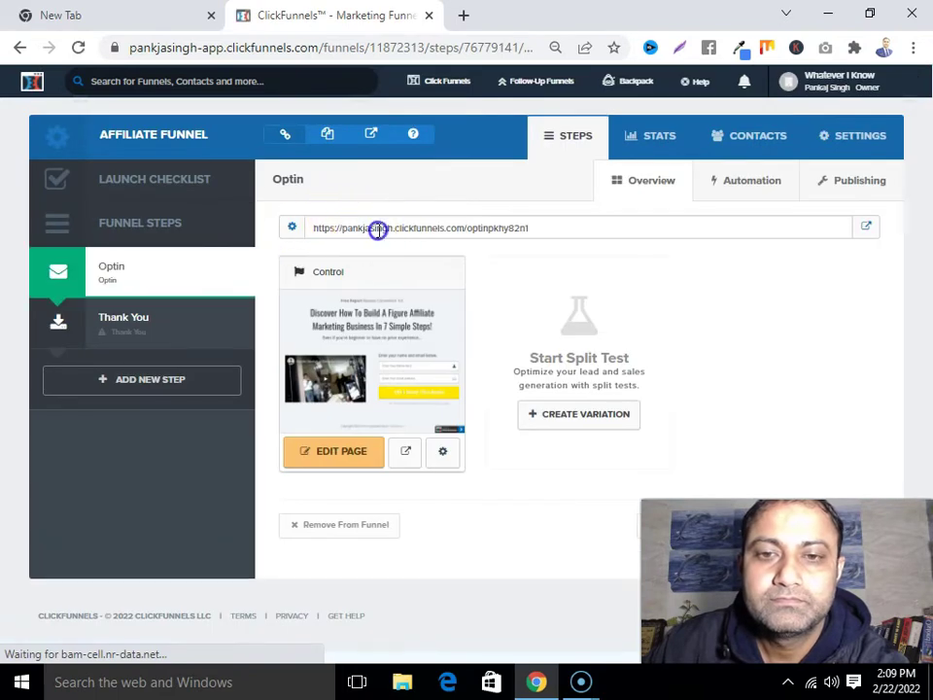
click(377, 228)
right_click(377, 229)
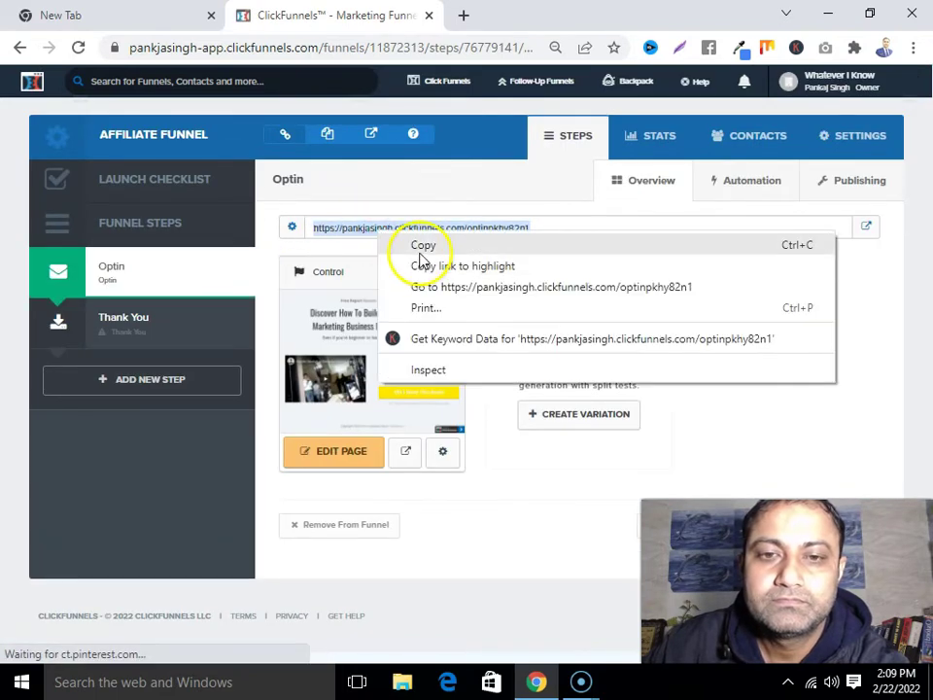
click(422, 250)
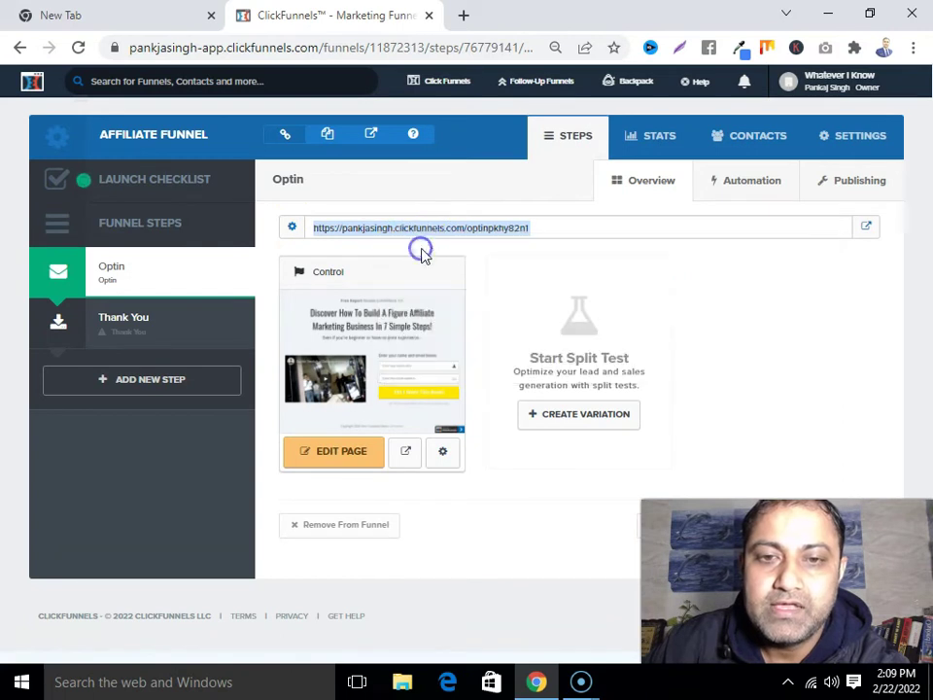
- View the live landing page in a new browser tab using the copied Optin URL, and return to the Optin step overview
click(465, 16)
click(414, 43)
right_click(414, 45)
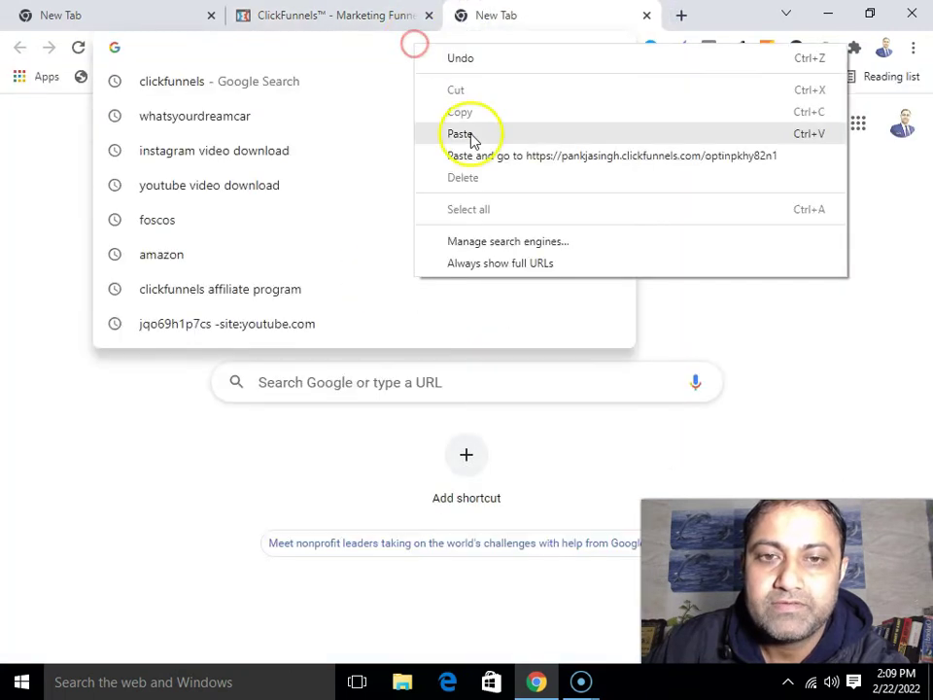
click(461, 134)
key(Return)
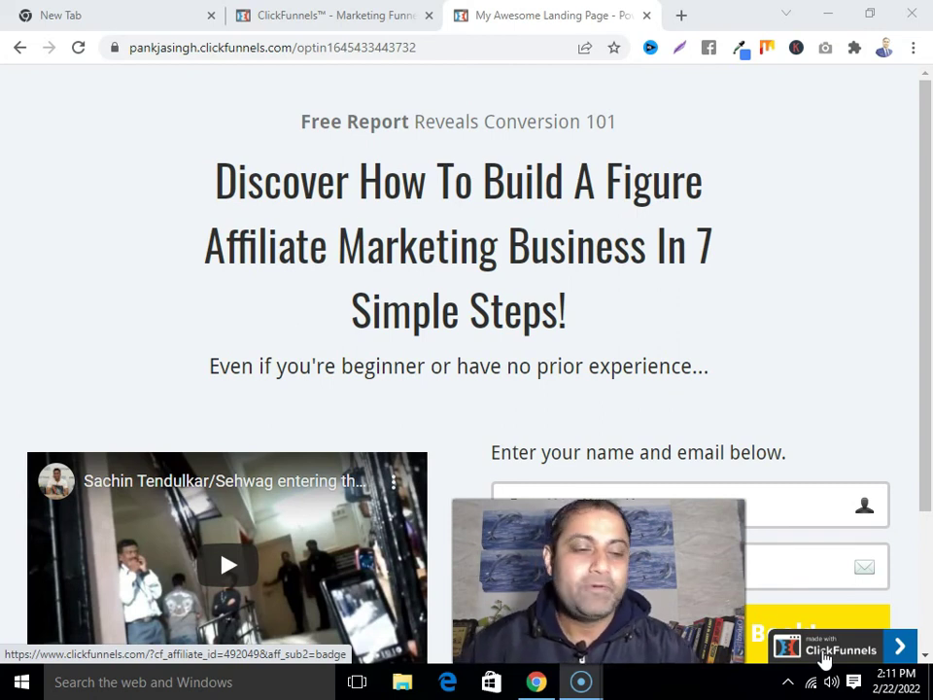
click(781, 657)
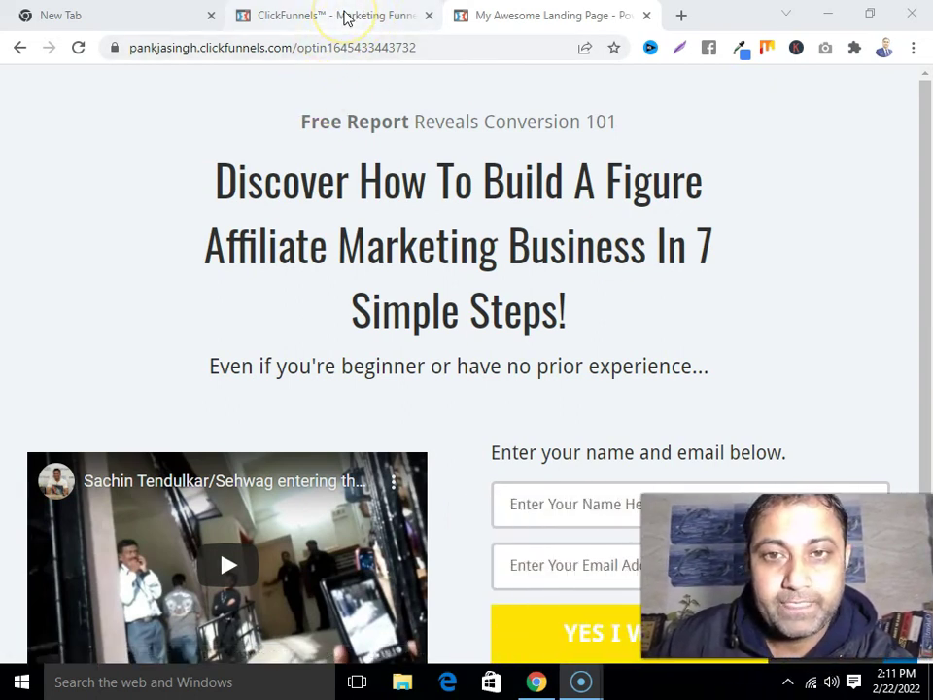
click(345, 18)
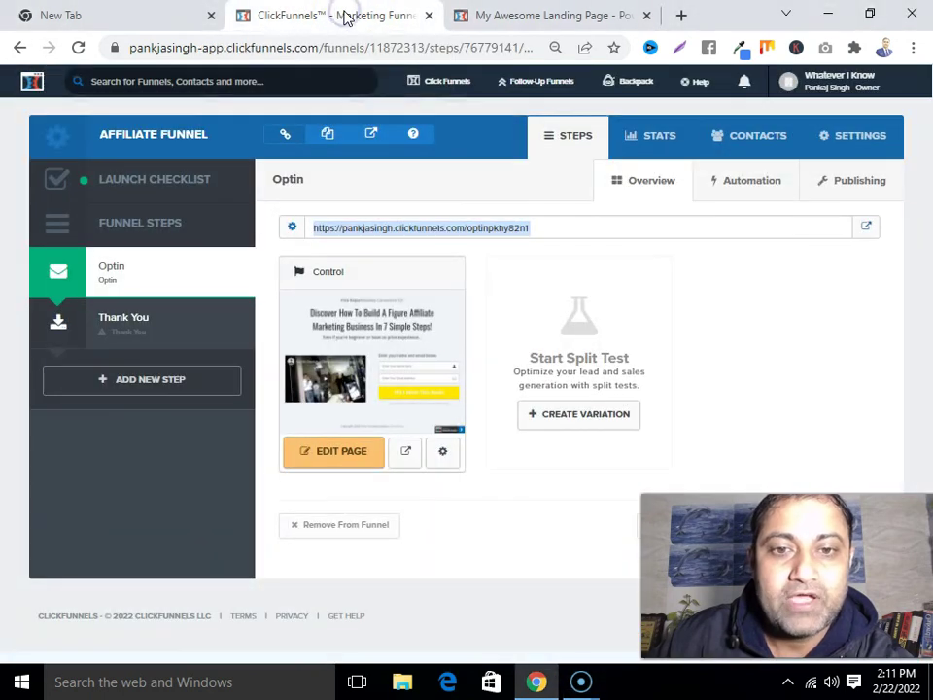